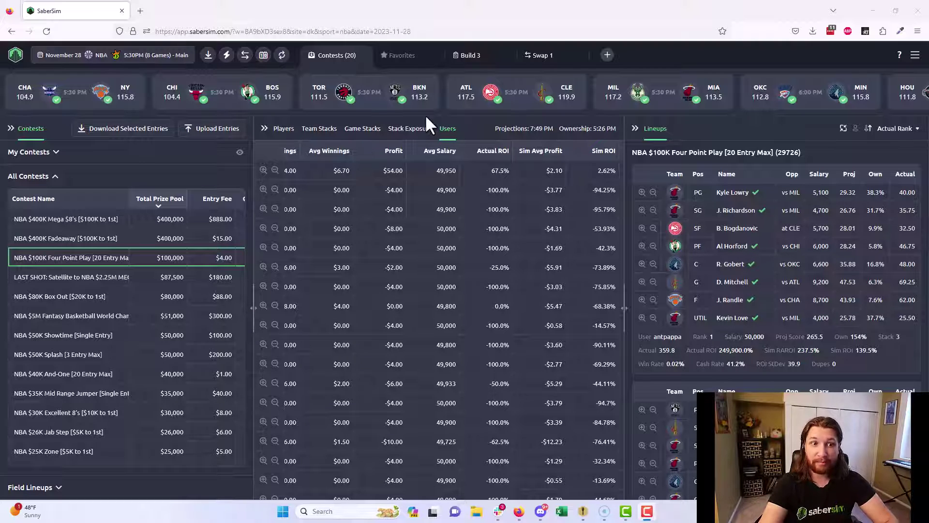
- Hide the Lineups panel and widen the Users table to show profit, actual ROI and Sim ROI
{"action": "left_click", "coordinate": [635, 129]}
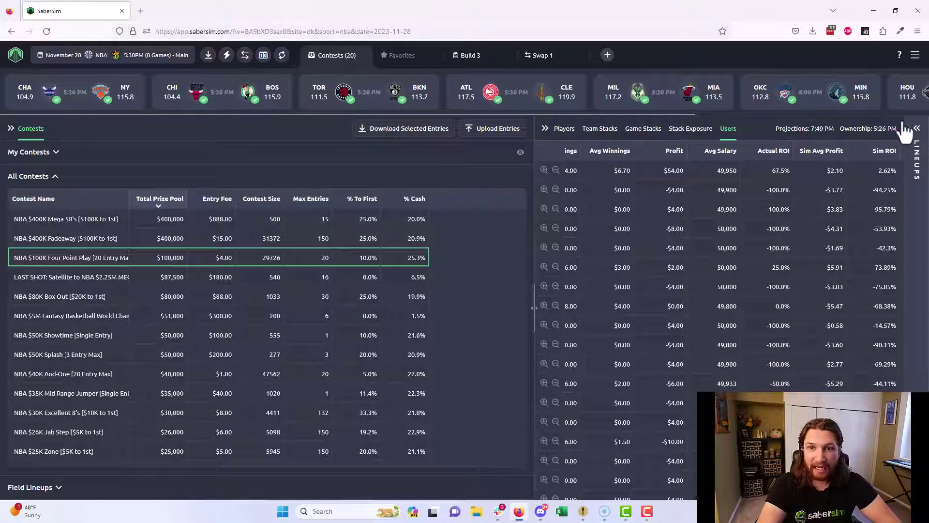
{"action": "left_click", "coordinate": [916, 130]}
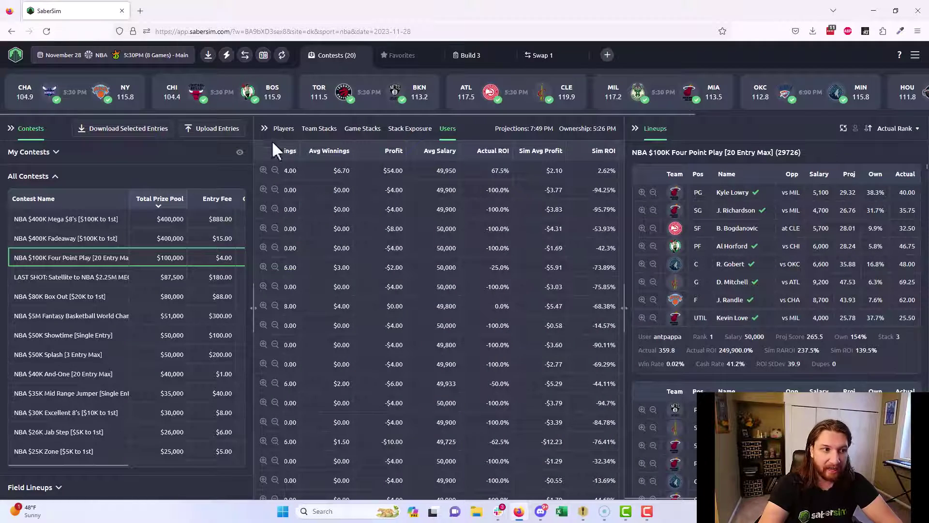
{"action": "left_click", "coordinate": [635, 128]}
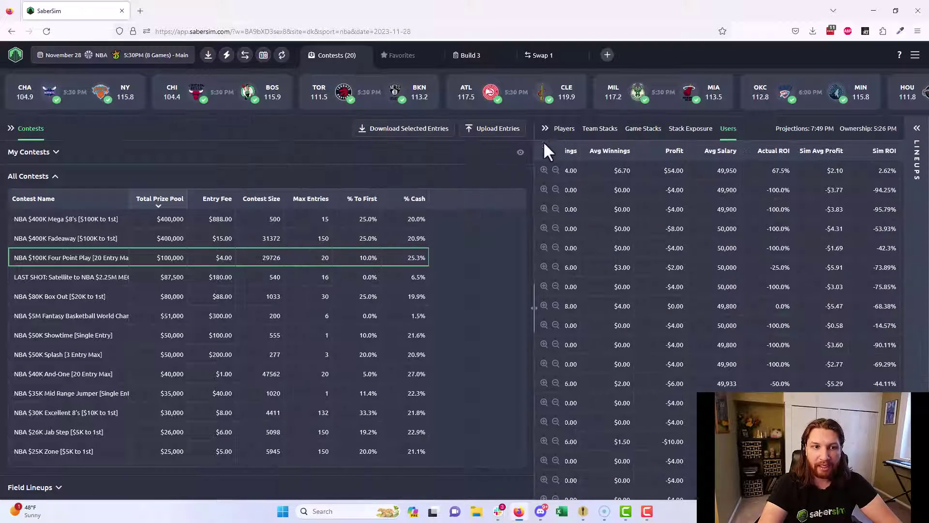
{"action": "left_click_drag", "start_coordinate": [529, 127], "coordinate": [305, 127]}
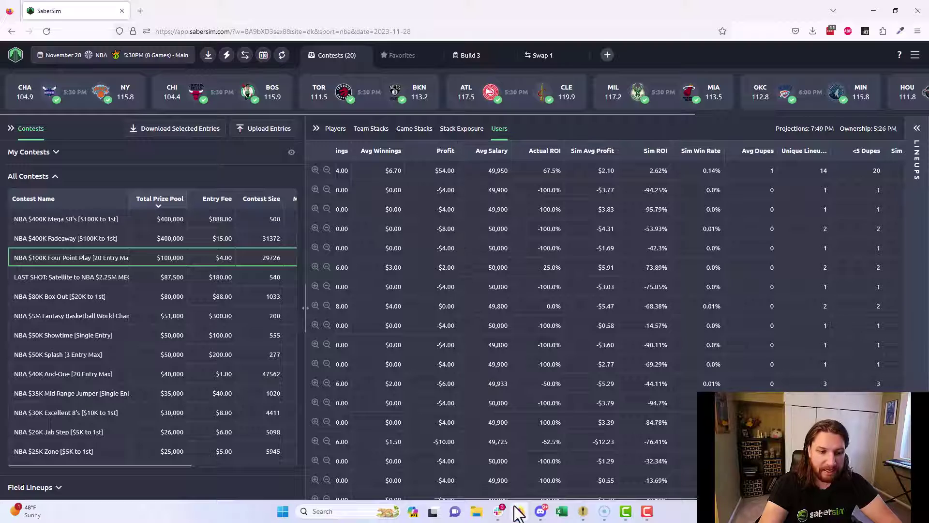
{"action": "left_click_drag", "start_coordinate": [494, 496], "coordinate": [344, 497]}
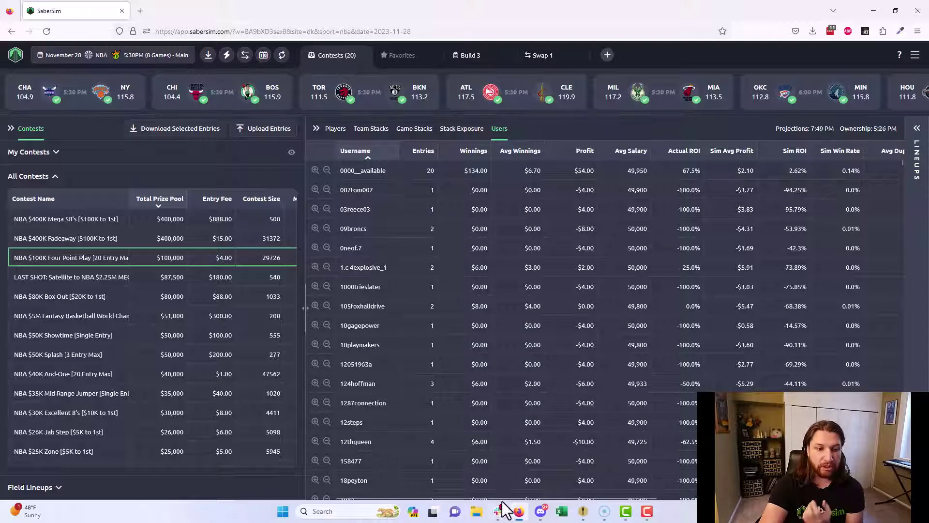
- Sort the users by Actual ROI, Profit, Sim ROI, then Sim Avg Profit, highest first
{"action": "left_click_drag", "start_coordinate": [502, 499], "coordinate": [594, 508]}
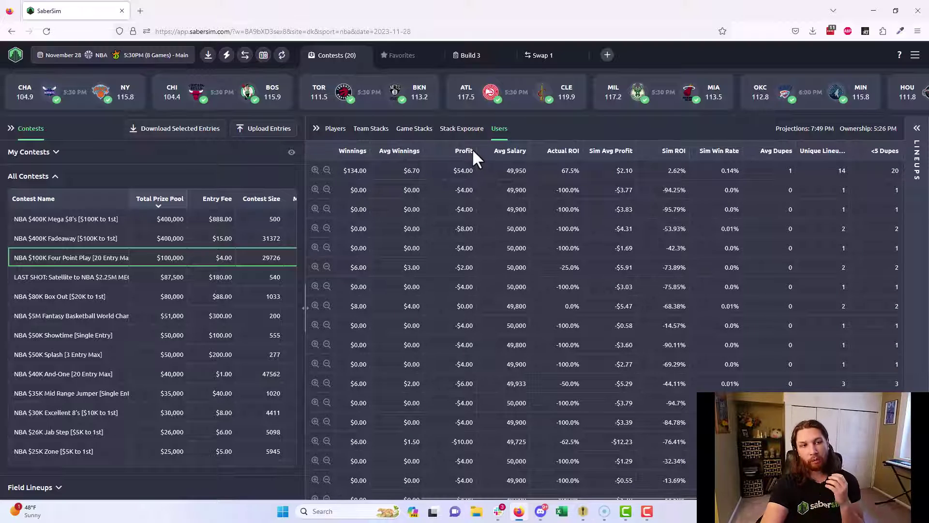
{"action": "left_click", "coordinate": [569, 160]}
{"action": "left_click", "coordinate": [441, 153]}
{"action": "left_click", "coordinate": [678, 152]}
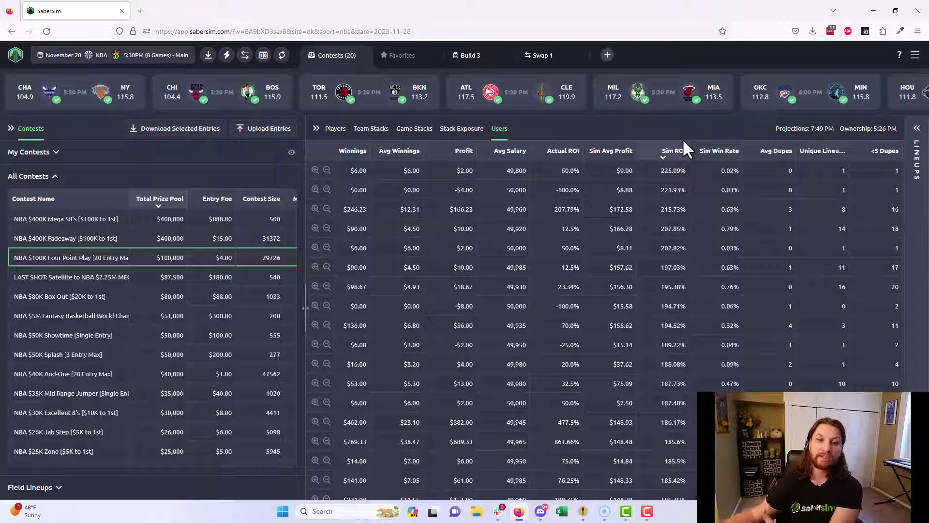
{"action": "left_click", "coordinate": [606, 153]}
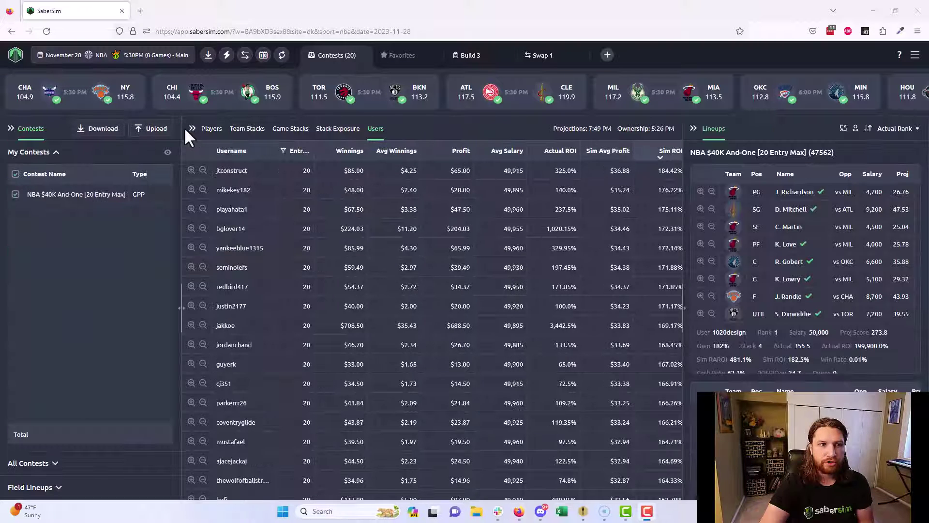
{"action": "left_click", "coordinate": [193, 129]}
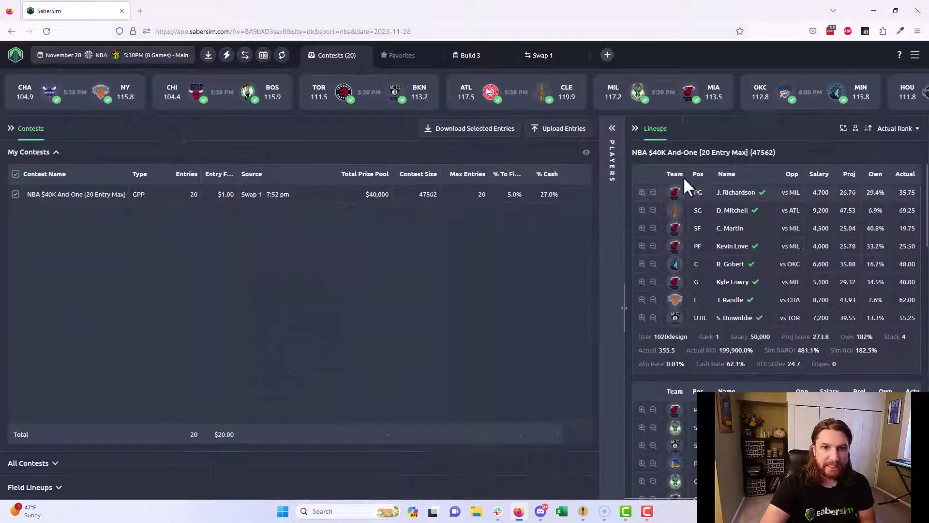
{"action": "left_click", "coordinate": [635, 128]}
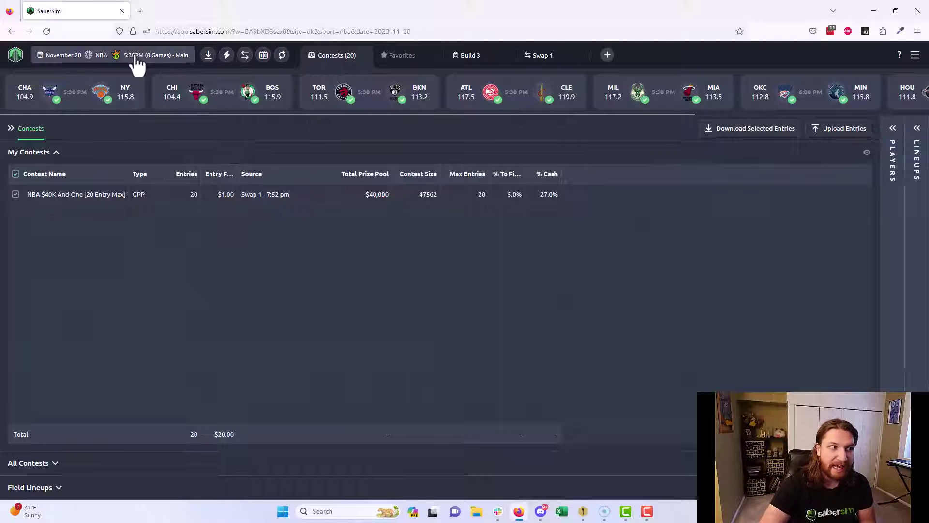
{"action": "left_click", "coordinate": [60, 195]}
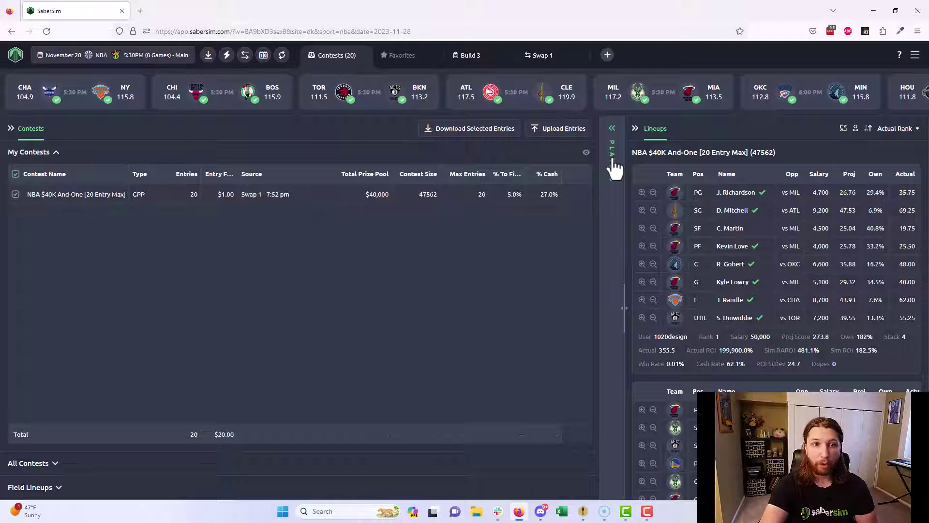
{"action": "left_click", "coordinate": [612, 155]}
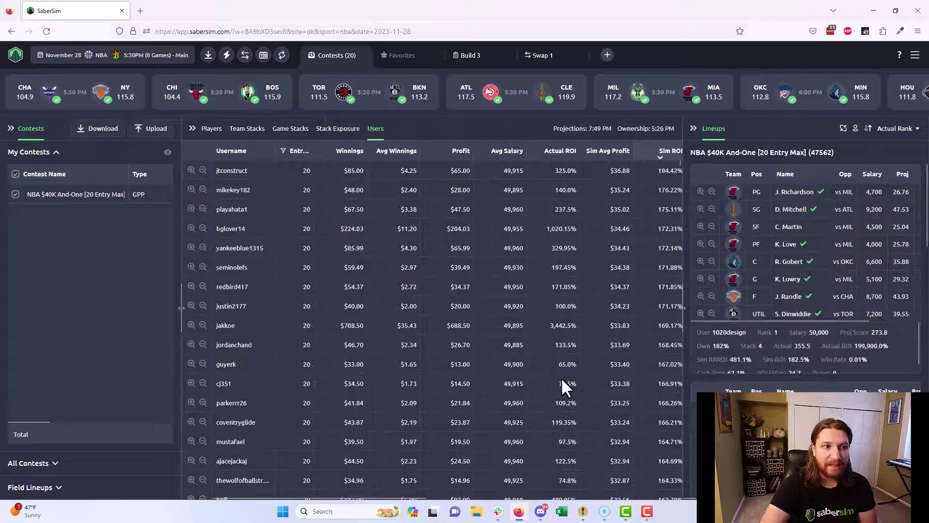
{"action": "left_click", "coordinate": [298, 151]}
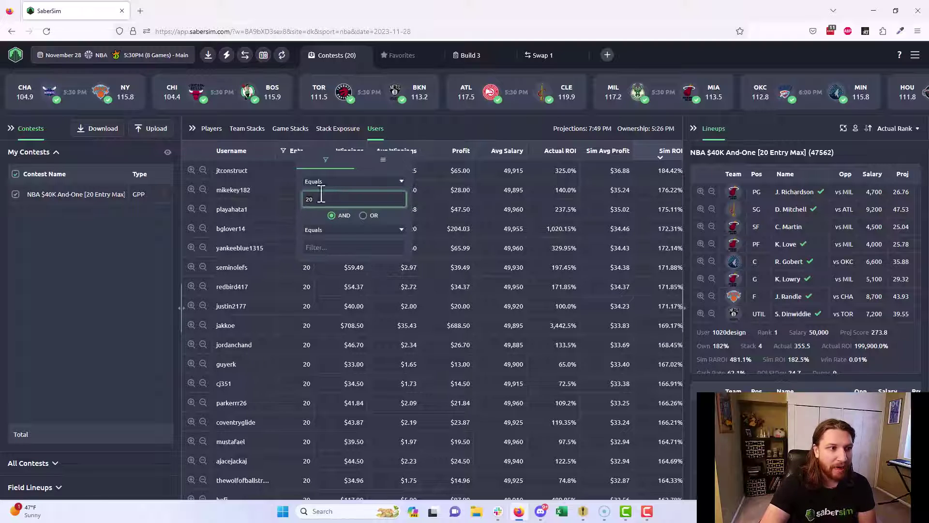
{"action": "left_click", "coordinate": [489, 129]}
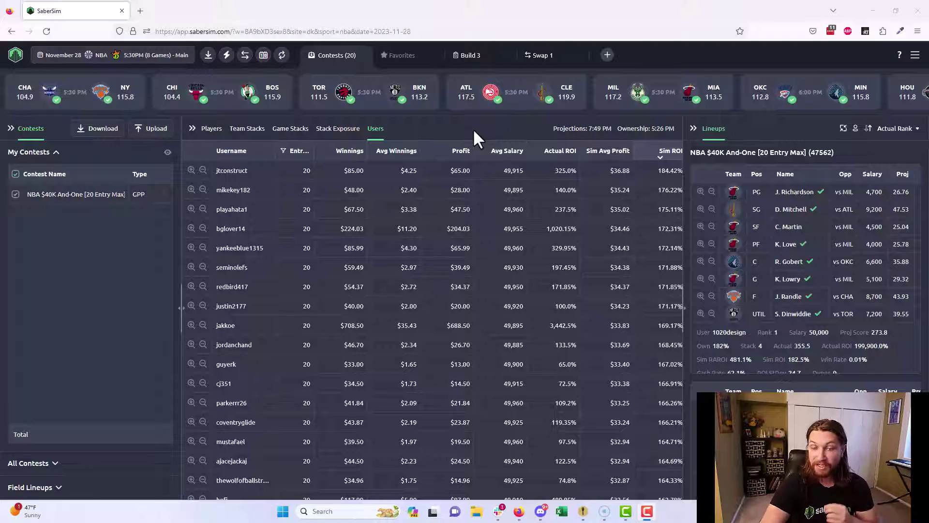
- Open the NBA $400K Fadeaway contest's results and collapse the Lineups and Contests panels
{"action": "left_click", "coordinate": [49, 464]}
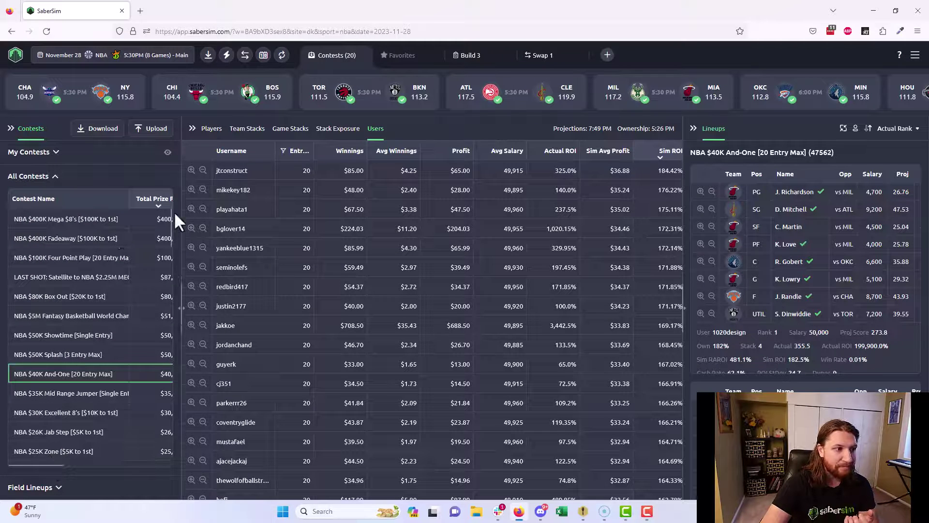
{"action": "left_click_drag", "start_coordinate": [182, 161], "coordinate": [253, 168]}
{"action": "left_click", "coordinate": [73, 240]}
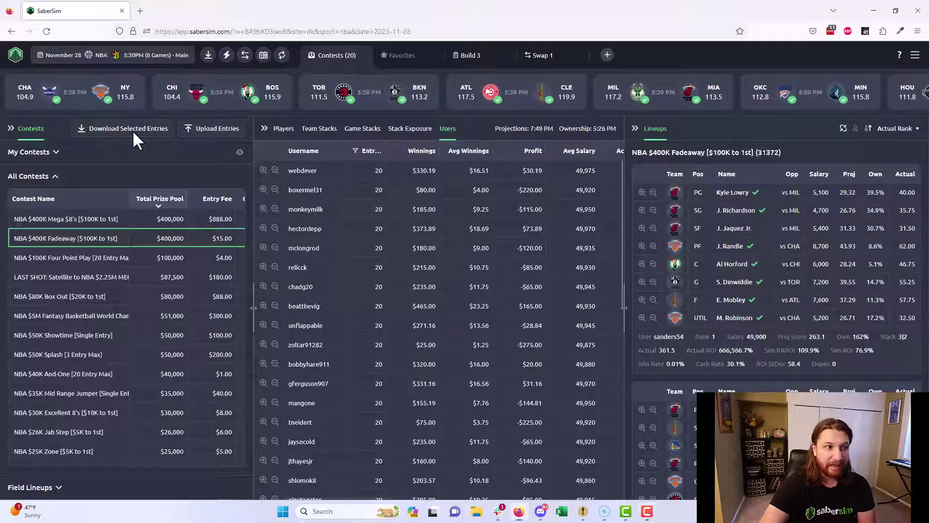
{"action": "left_click", "coordinate": [635, 128]}
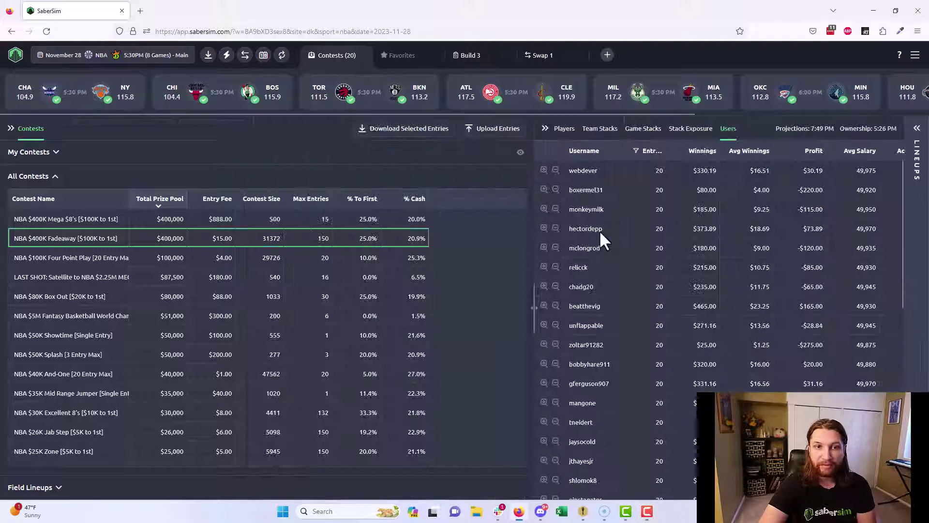
{"action": "left_click", "coordinate": [10, 129]}
- Set the Entries column filter to equal 150 and close the filter popup
{"action": "left_click", "coordinate": [148, 152]}
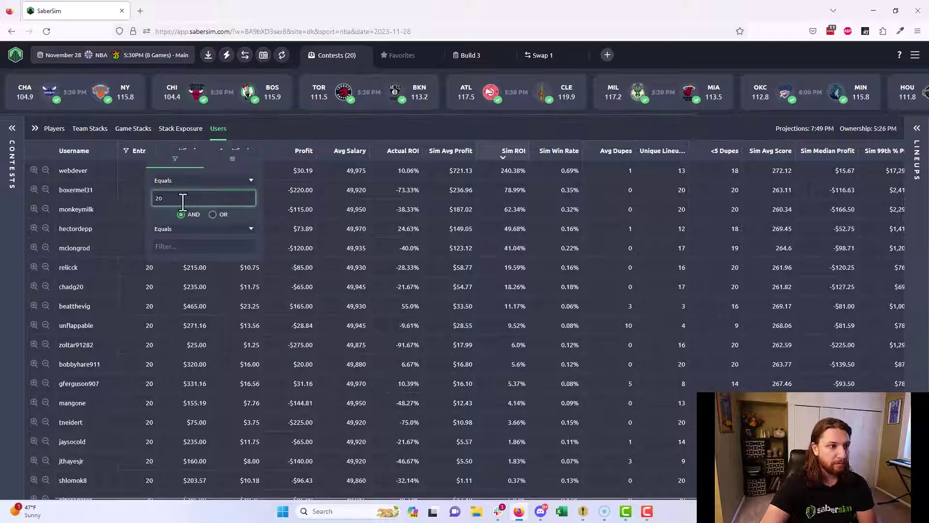
{"action": "type", "text": "20"}
{"action": "key", "text": "BackSpace"}
{"action": "key", "text": "BackSpace"}
{"action": "type", "text": "150"}
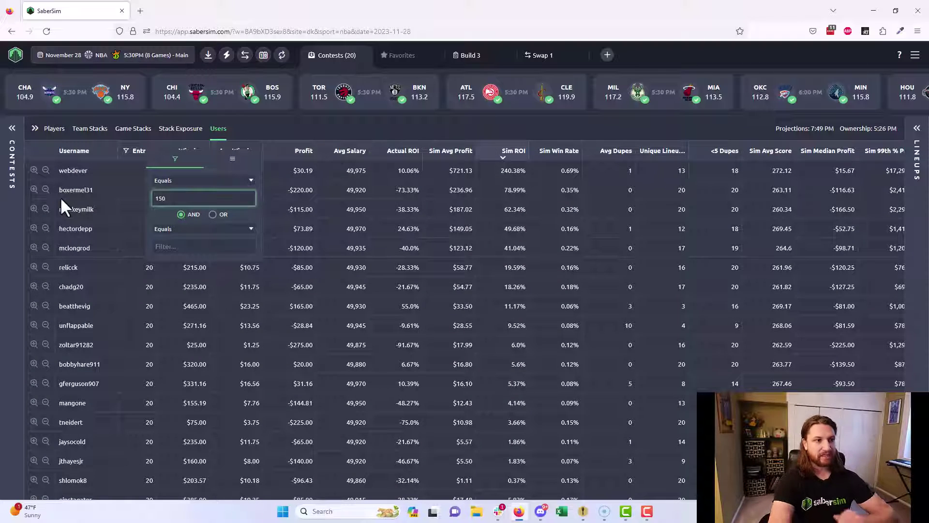
{"action": "left_click", "coordinate": [447, 124]}
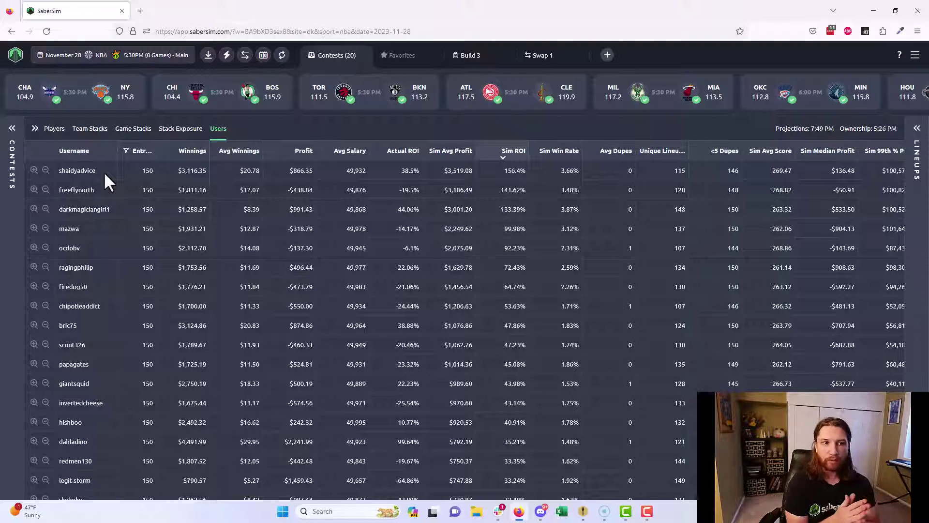
- Load the top 150-entry user's lineups, sort their players by exposure, then view stack-type exposure
{"action": "left_click", "coordinate": [34, 171]}
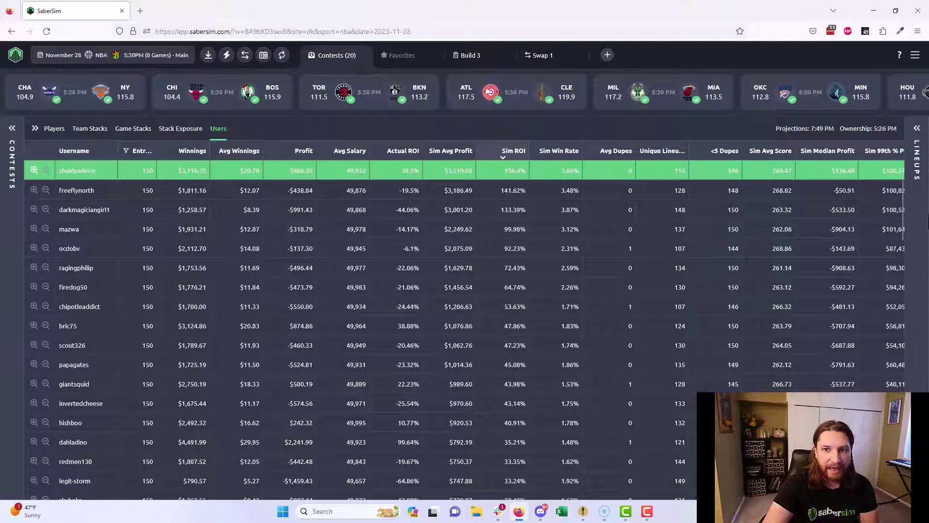
{"action": "left_click", "coordinate": [916, 160]}
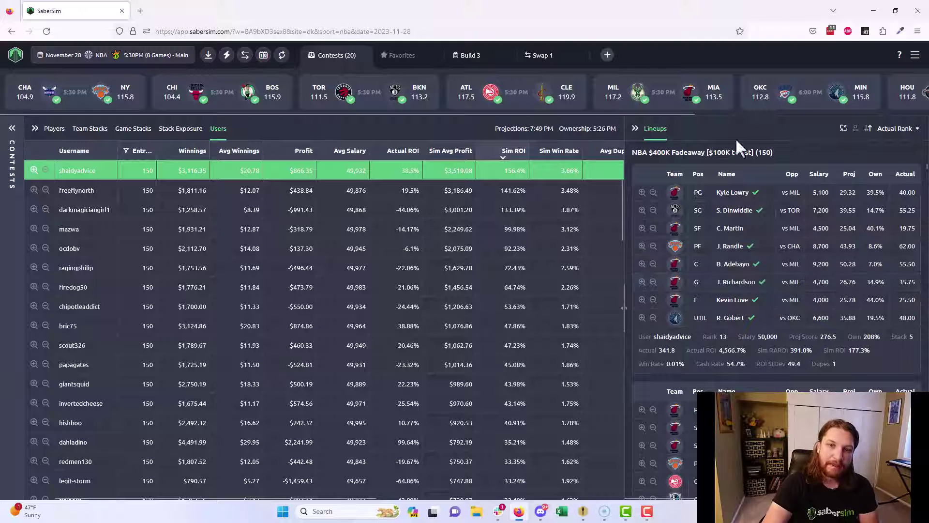
{"action": "left_click", "coordinate": [55, 130]}
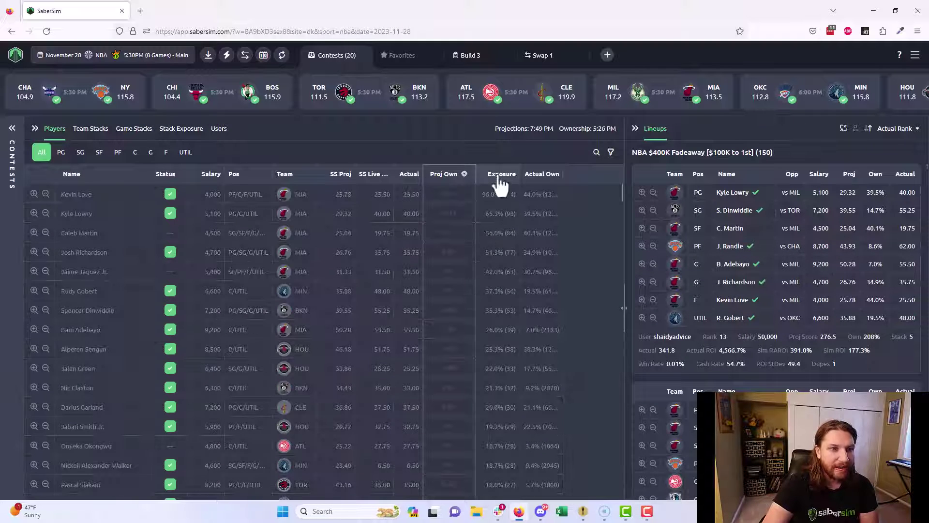
{"action": "left_click", "coordinate": [498, 180]}
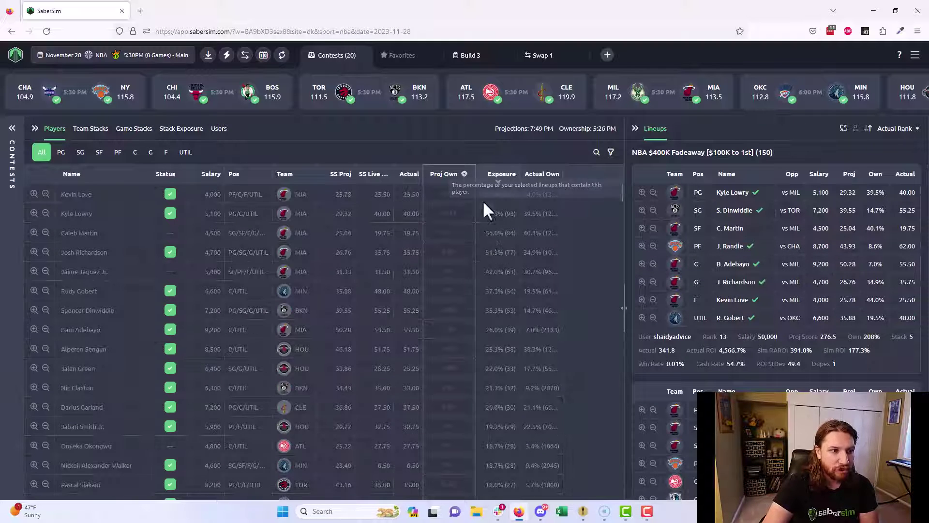
{"action": "left_click", "coordinate": [112, 130]}
{"action": "left_click", "coordinate": [177, 132]}
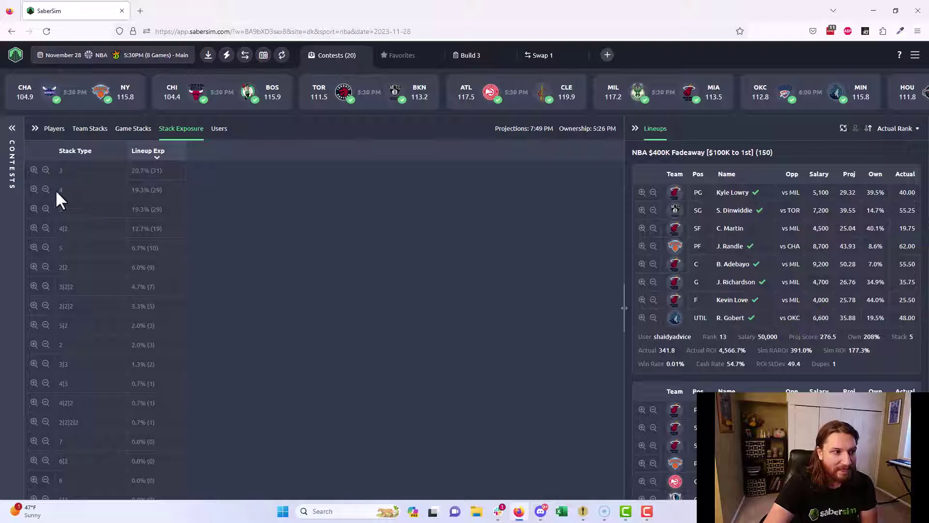
- Show the user's 4-player team stacks, then return to the Users list
{"action": "left_click", "coordinate": [86, 132]}
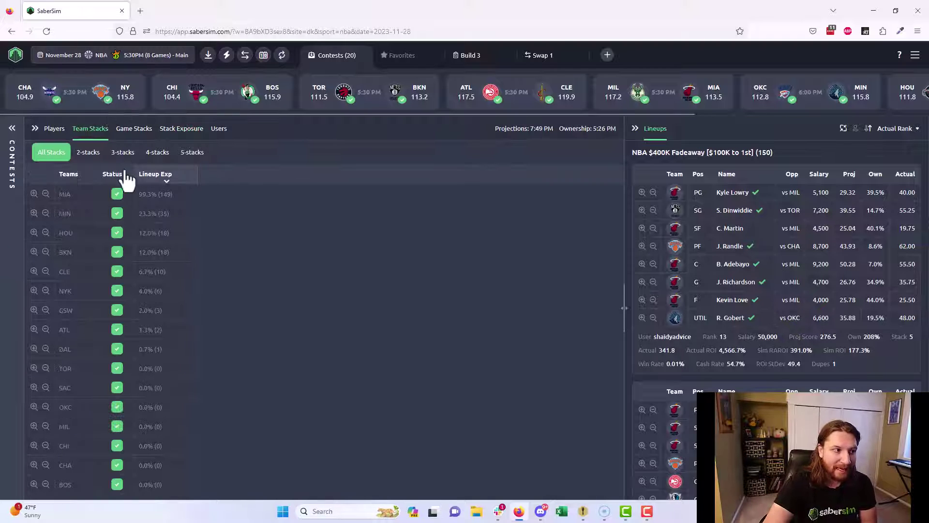
{"action": "left_click", "coordinate": [159, 155]}
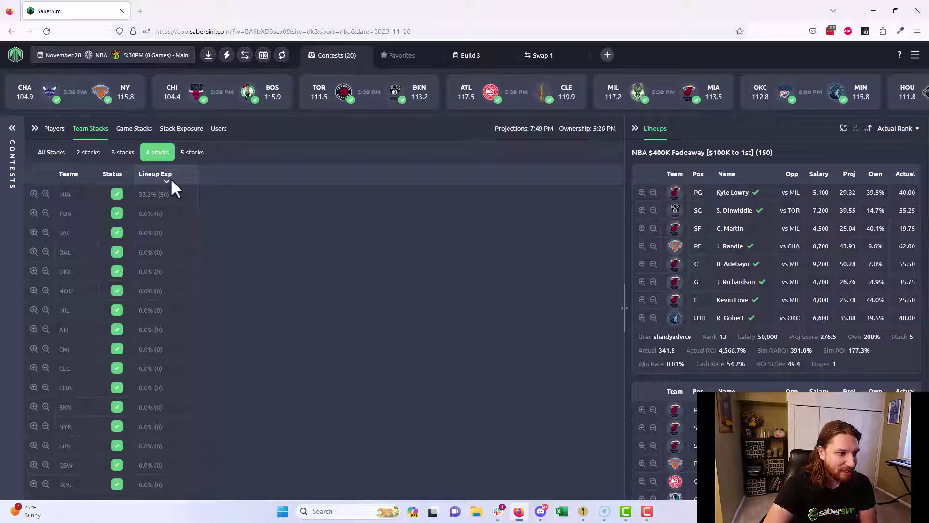
{"action": "left_click", "coordinate": [217, 137]}
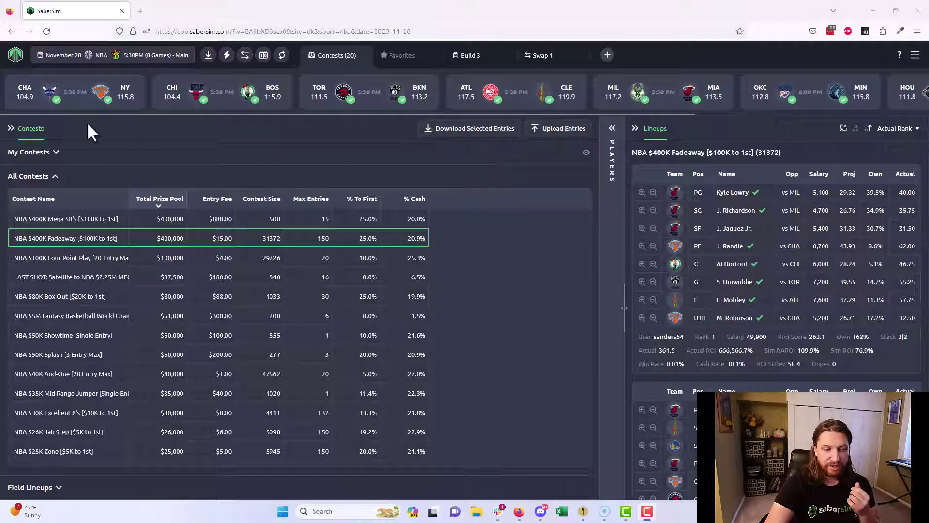
{"action": "scroll", "coordinate": [92, 266], "scroll_direction": "down", "scroll_amount": 6}
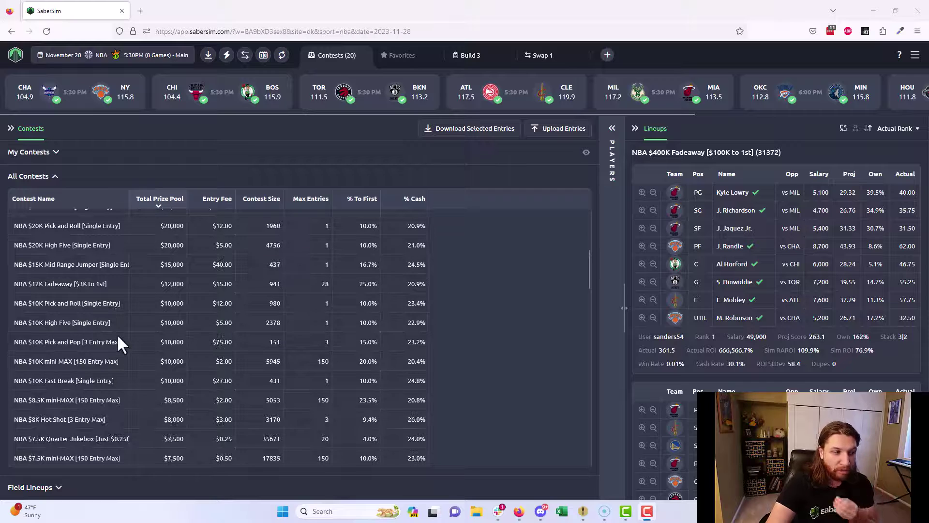
{"action": "scroll", "coordinate": [118, 320], "scroll_direction": "up", "scroll_amount": 6}
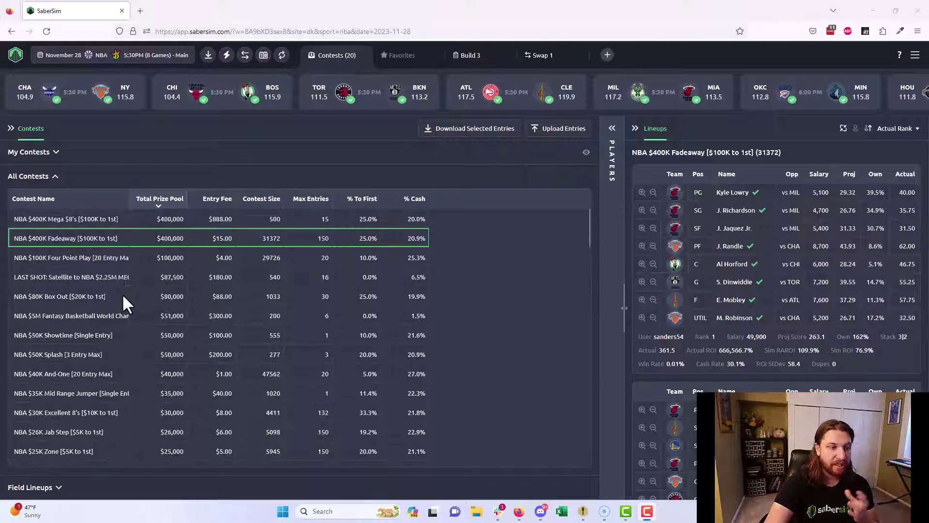
{"action": "scroll", "coordinate": [386, 311], "scroll_direction": "down", "scroll_amount": 1}
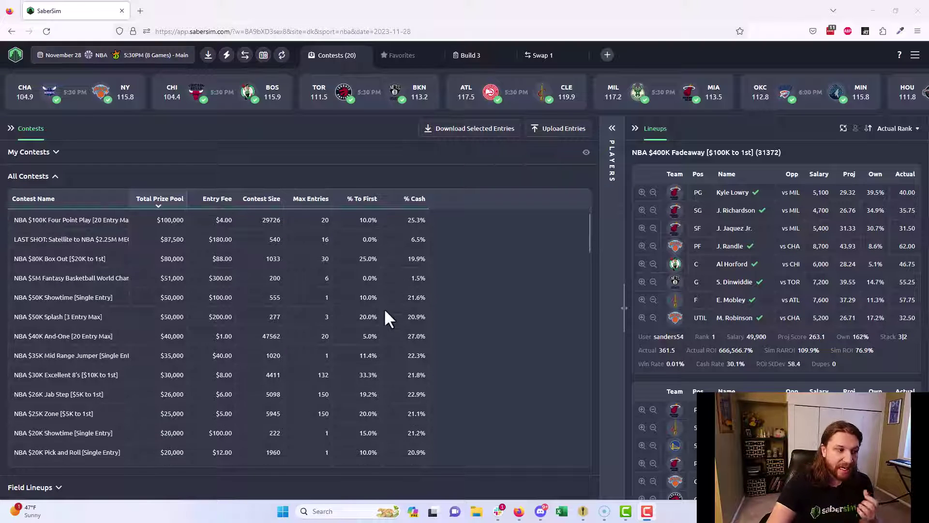